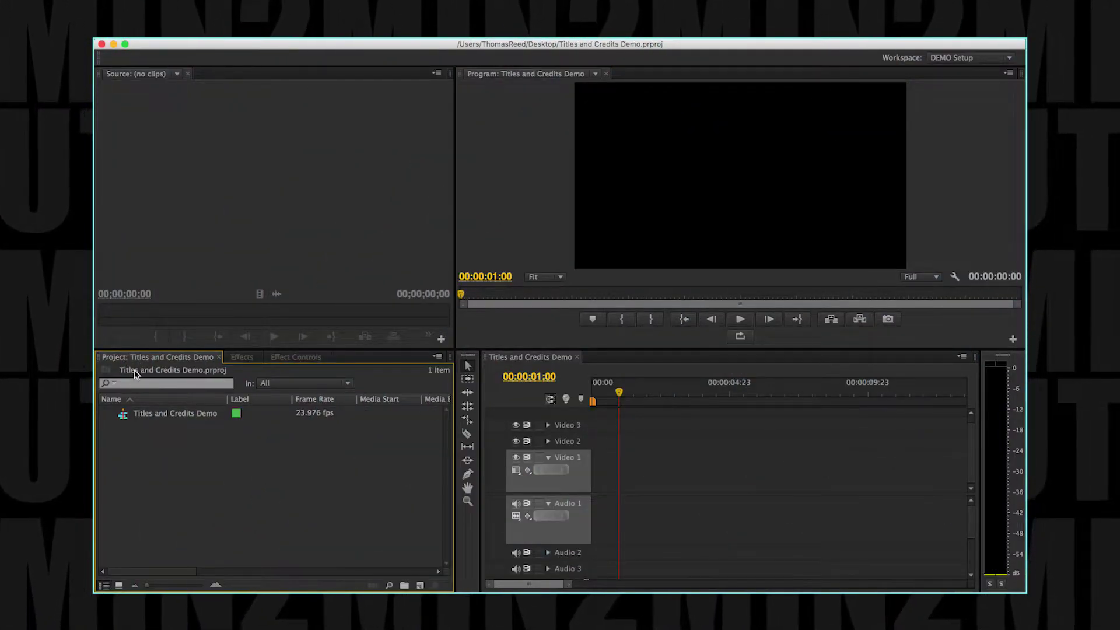
# Open the context menu in the empty area of the Project panel
pyautogui.rightClick(245, 473)
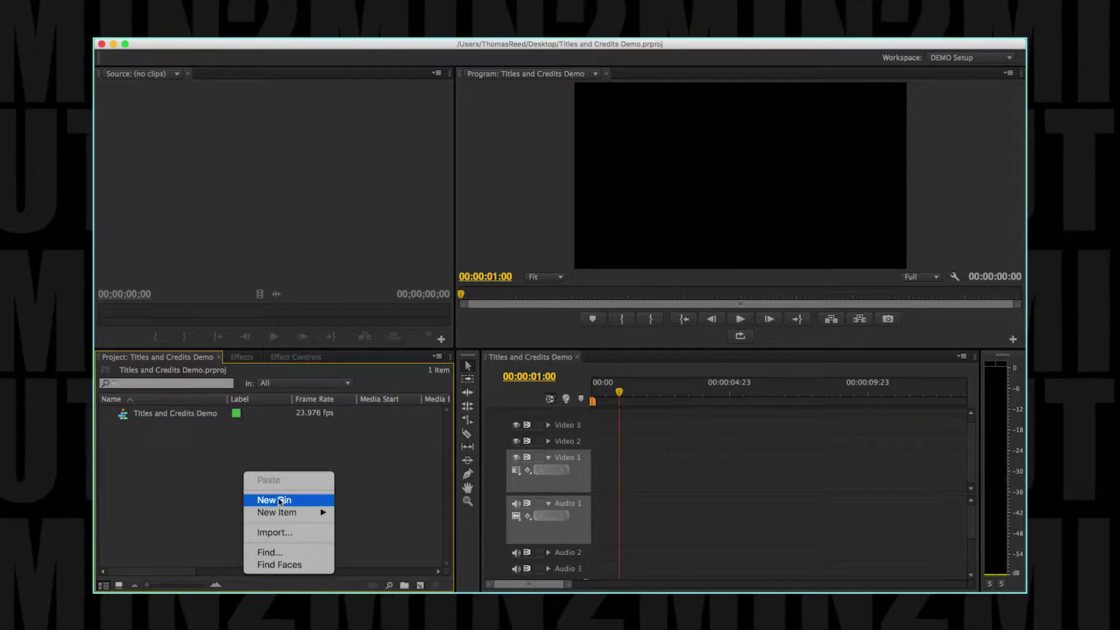
pyautogui.moveTo(277, 512)
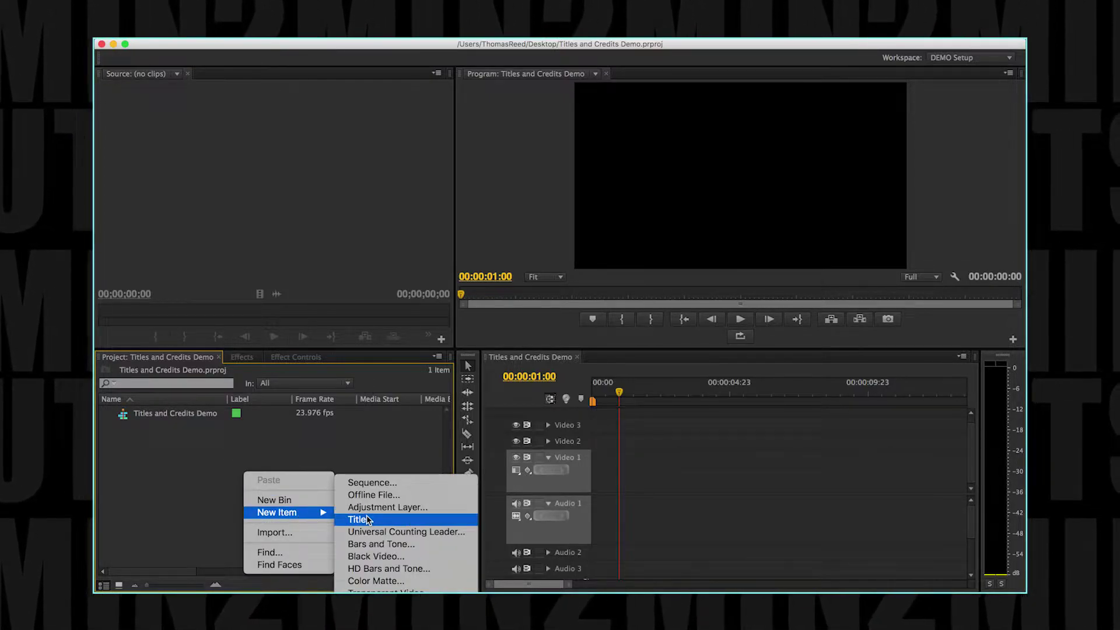
# Create a new title item named 'INTRO Title'
pyautogui.click(367, 518)
pyautogui.write('INTRO Title')
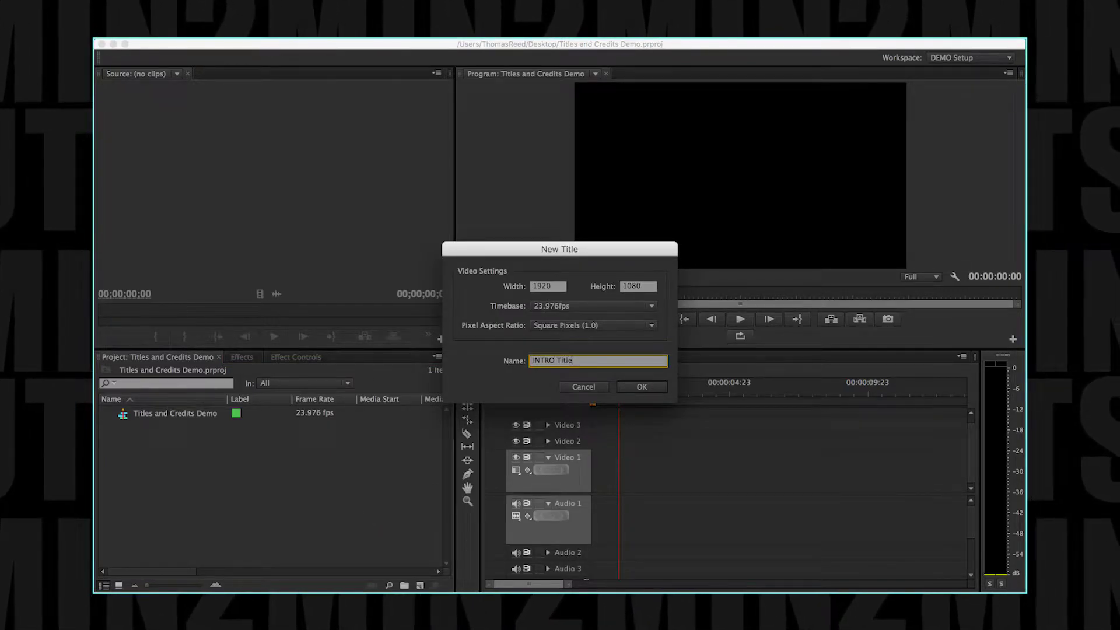
pyautogui.press('Return')
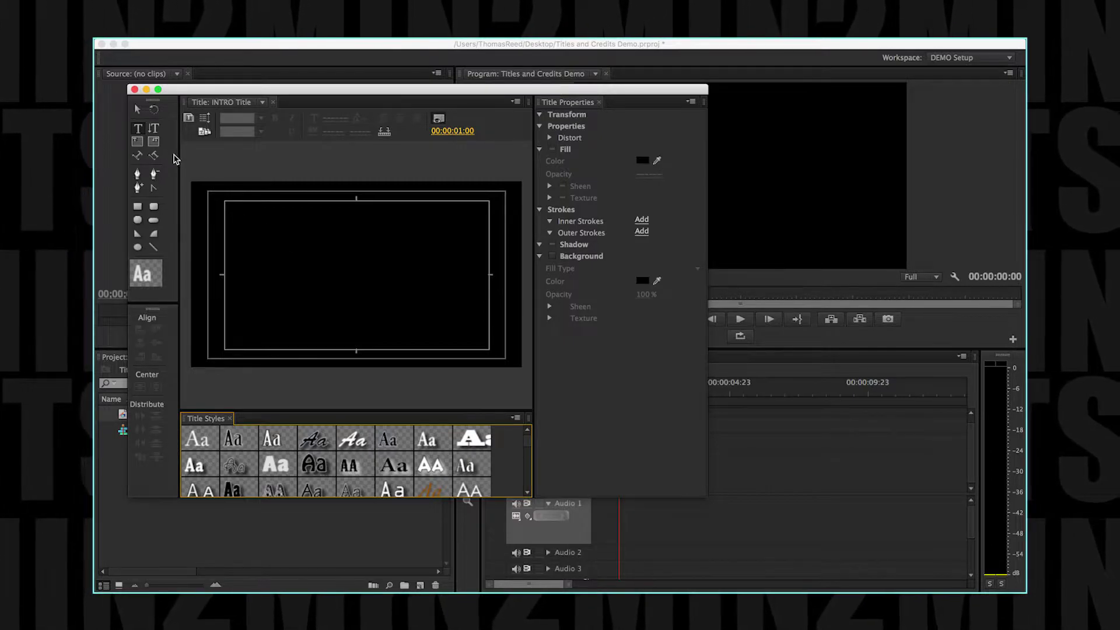
# Type 'My Awesome Video' and centre it vertically and horizontally in the frame
pyautogui.click(289, 249)
pyautogui.write('My Awesome Video')
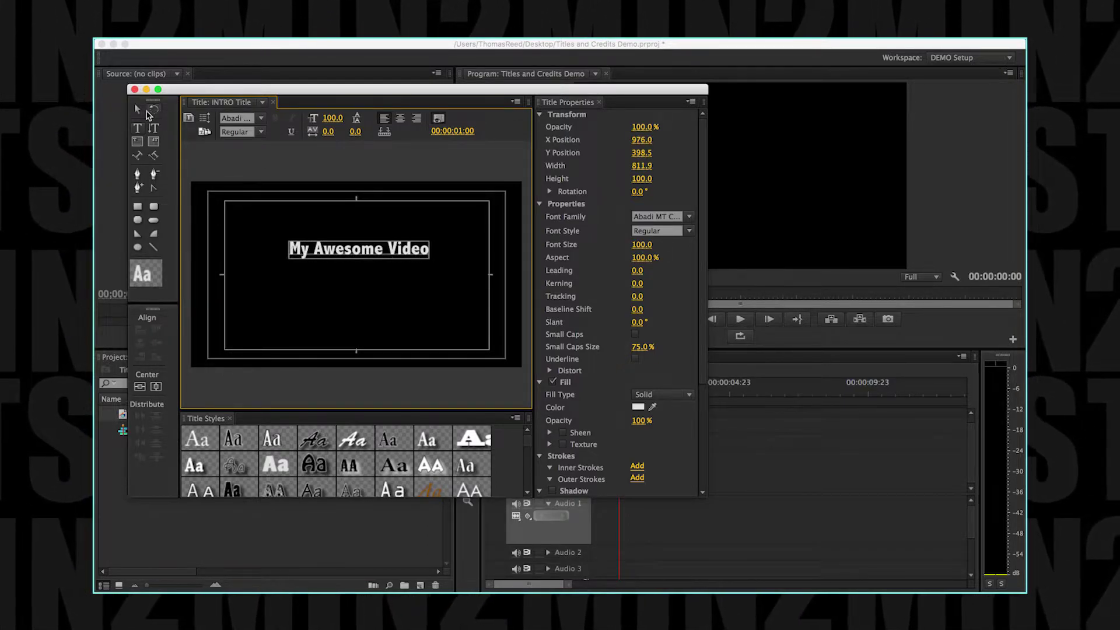
pyautogui.click(139, 110)
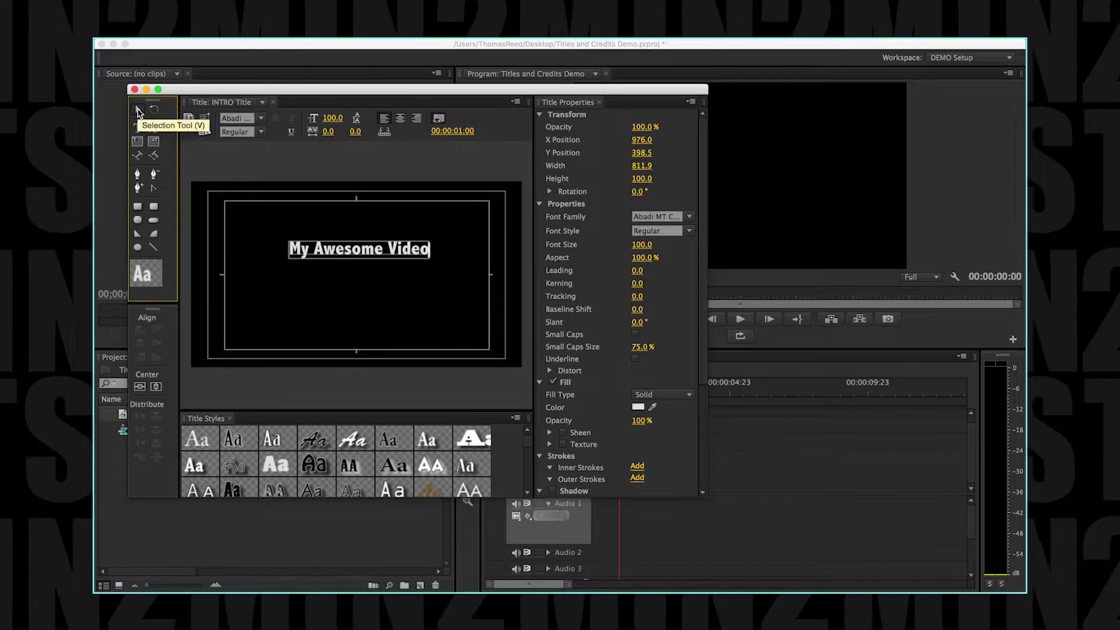
pyautogui.click(143, 388)
pyautogui.click(156, 391)
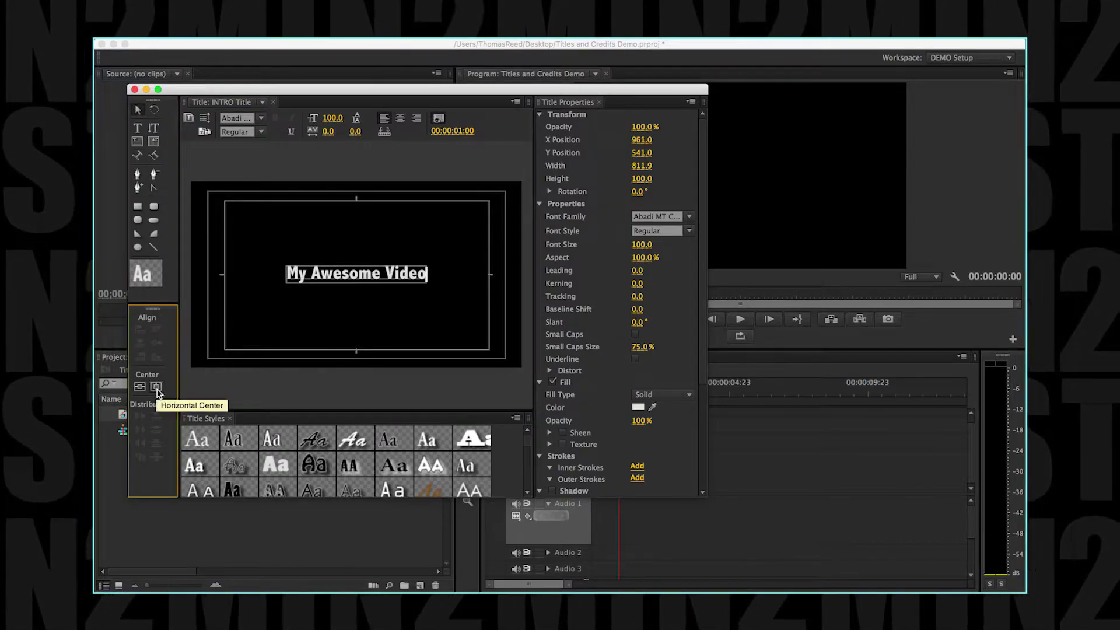
# Set the title text fill colour to blue
pyautogui.click(637, 408)
pyautogui.click(564, 275)
pyautogui.click(699, 146)
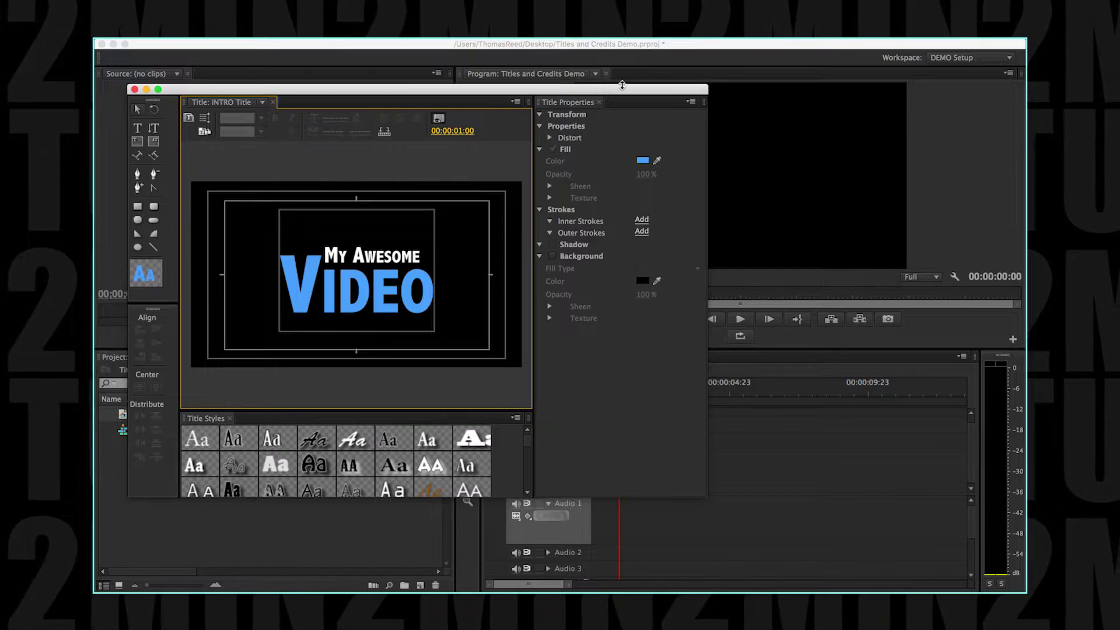
# Place INTRO Title on Video 1 with a Cross Dissolve at its start
pyautogui.click(134, 90)
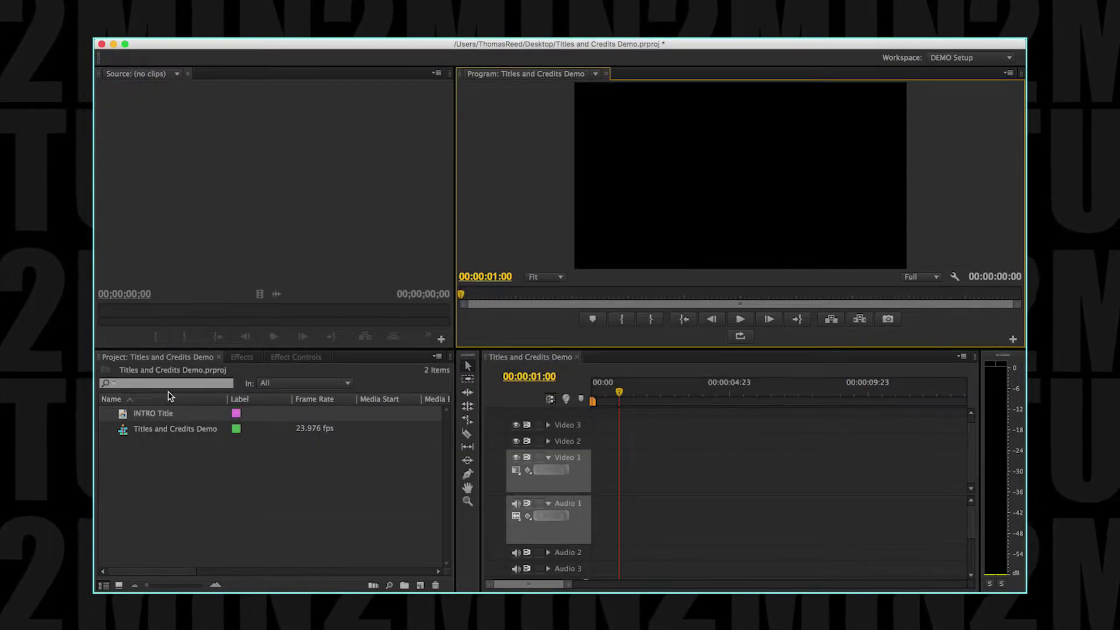
pyautogui.moveTo(157, 418); pyautogui.dragTo(593, 464)
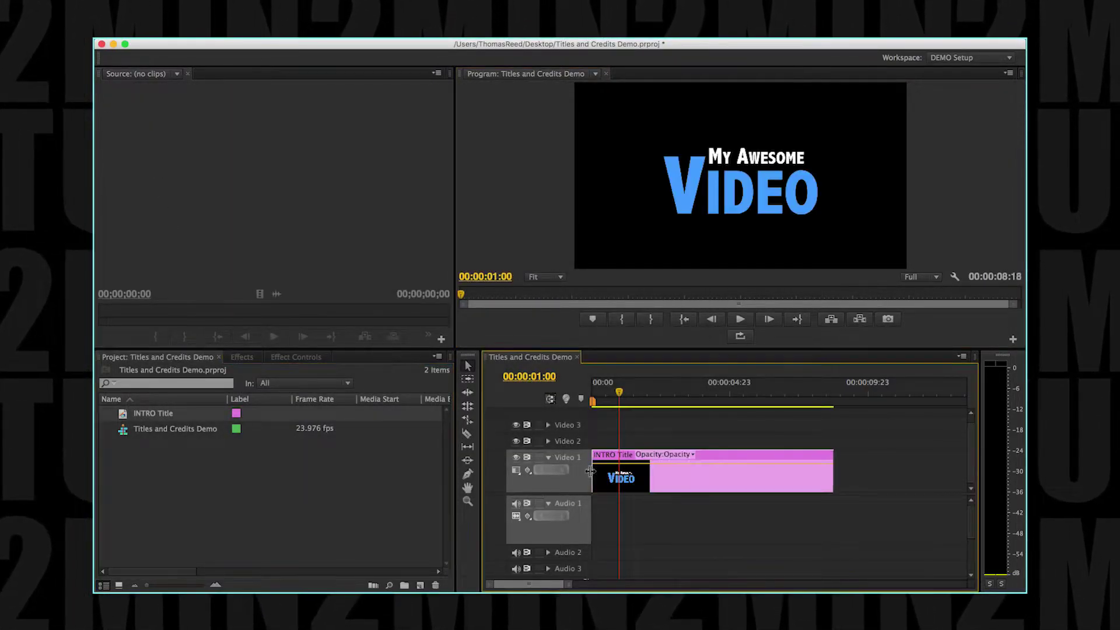
pyautogui.rightClick(644, 477)
pyautogui.click(674, 555)
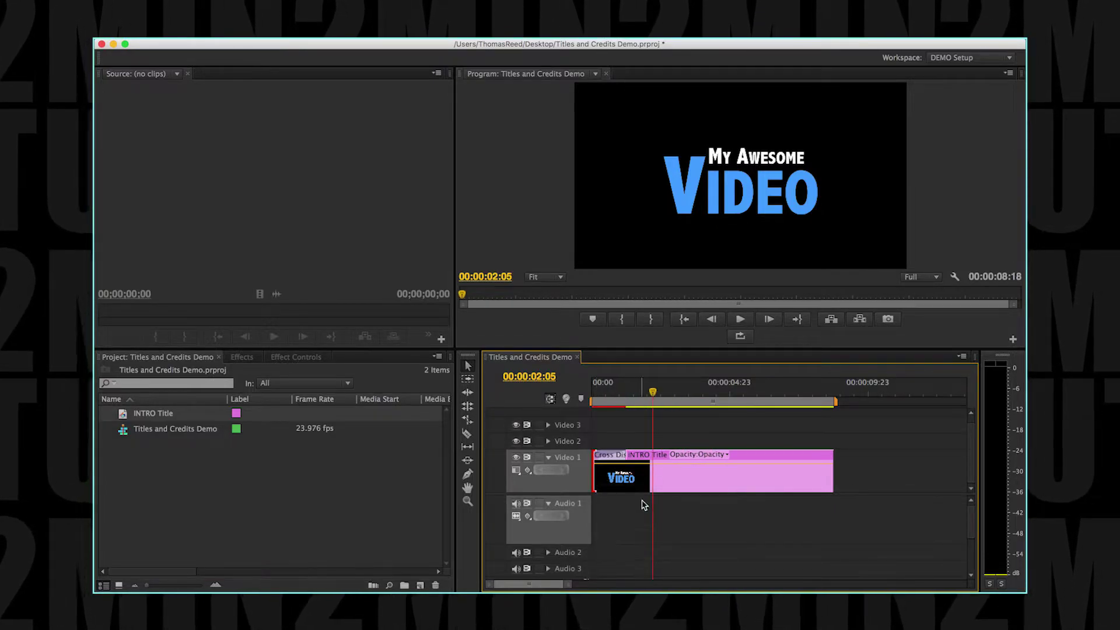
# Lengthen the Cross Dissolve and preview the title fading in
pyautogui.moveTo(650, 477); pyautogui.dragTo(667, 477)
pyautogui.press('space')
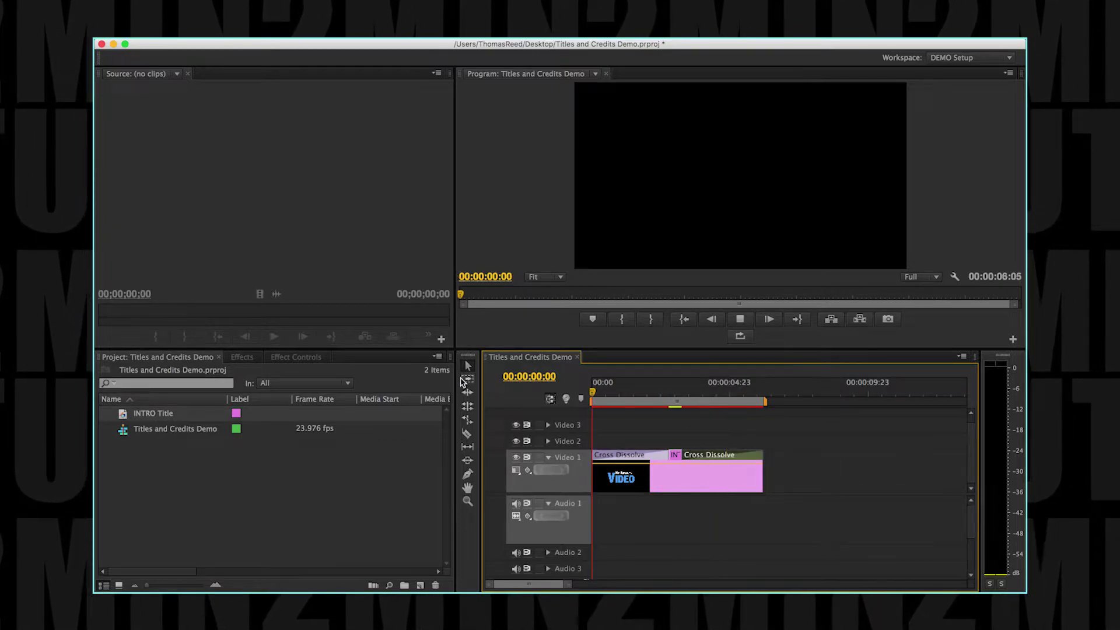
pyautogui.press('space')
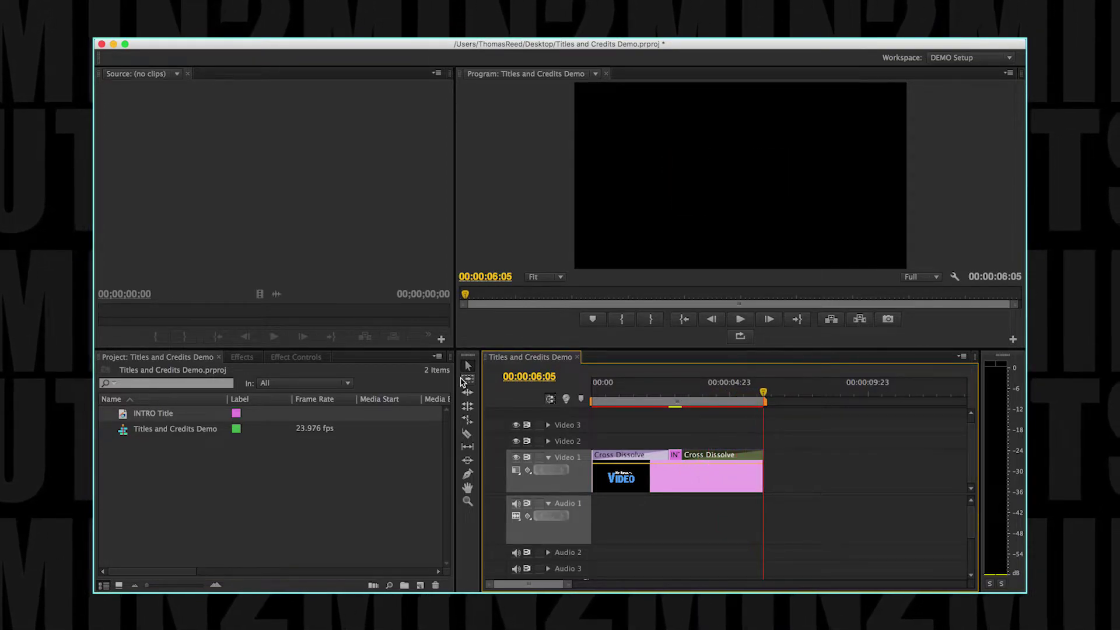
# Create a second title item named 'ENDING CREDITS'
pyautogui.rightClick(261, 477)
pyautogui.moveTo(294, 518)
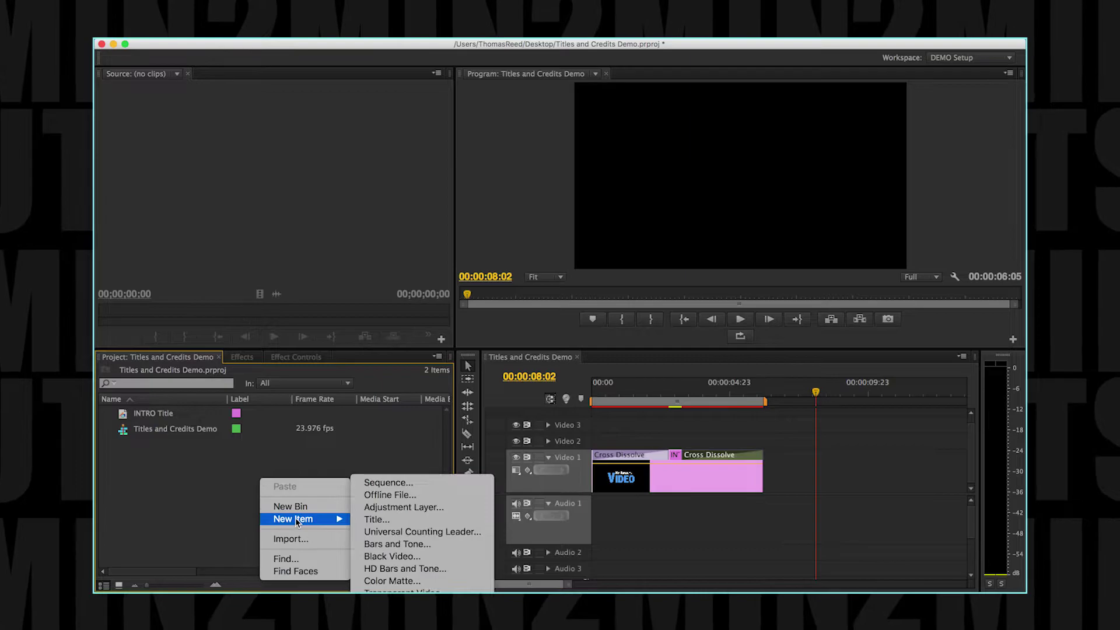
pyautogui.click(375, 519)
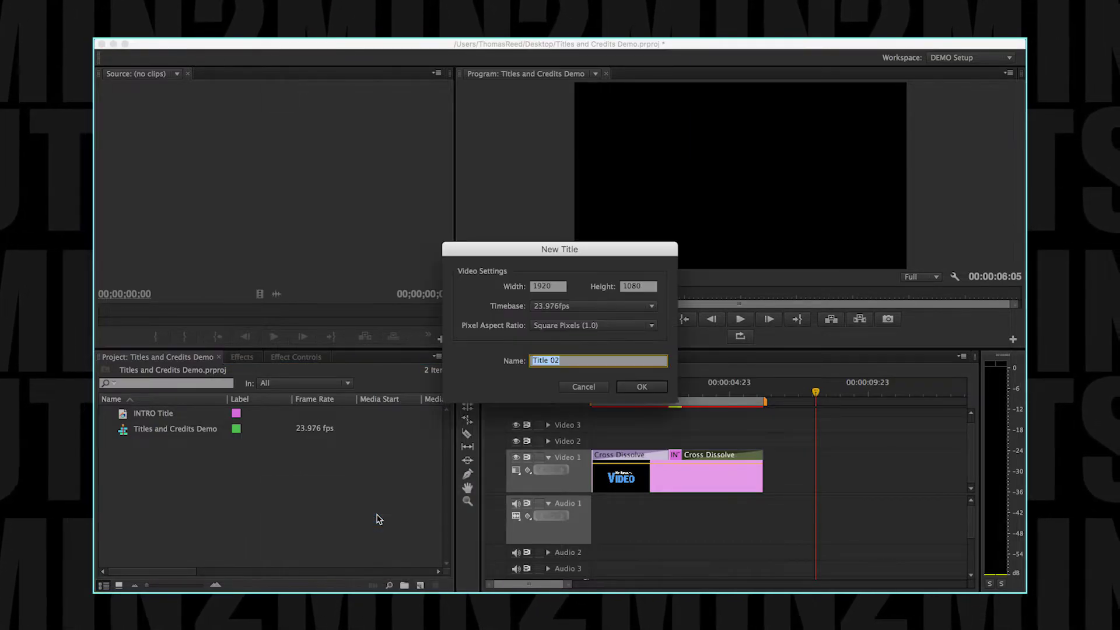
pyautogui.write('ENDING CRE')
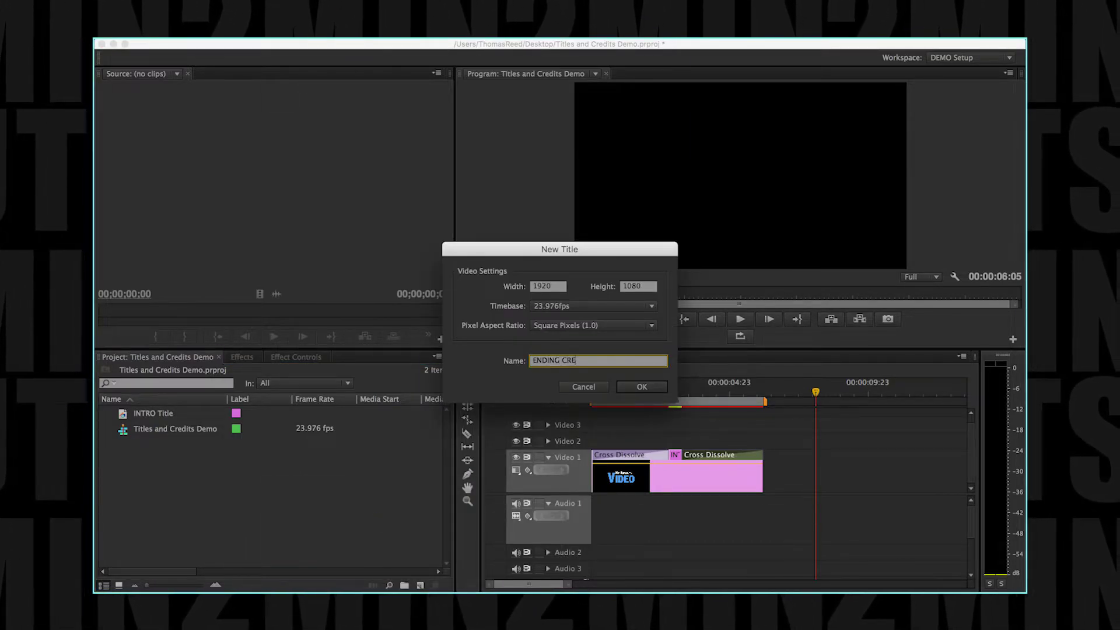
pyautogui.write('DITS')
pyautogui.press('Return')
# Type the two-line credit 'Written & Directed By Thomas Reed' in small caps
pyautogui.click(282, 244)
pyautogui.write('Written')
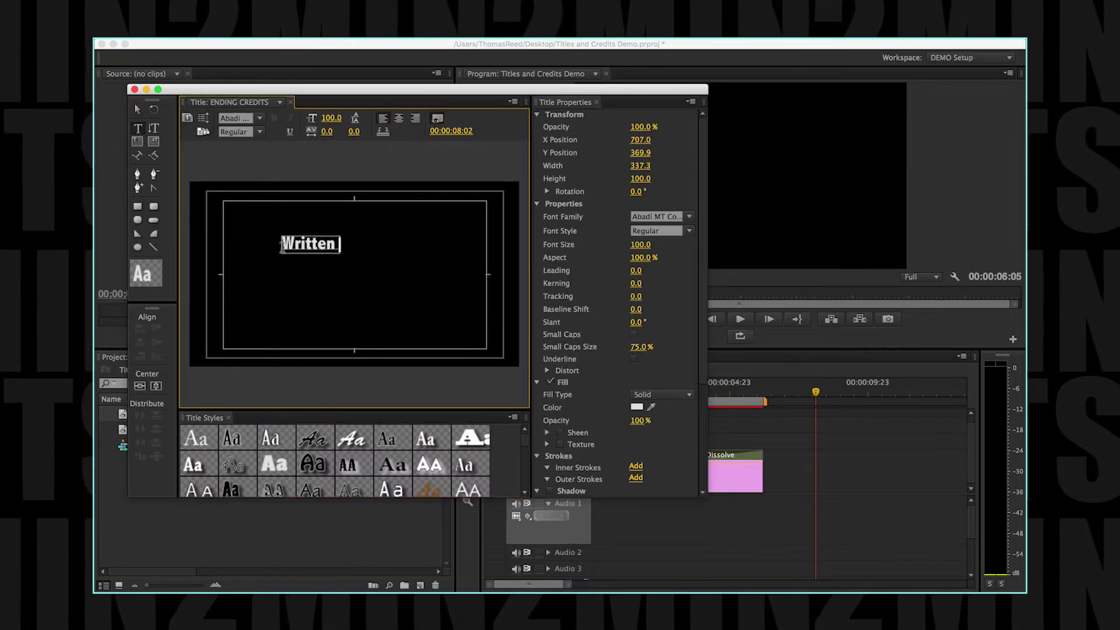
pyautogui.write(' & Directed By')
pyautogui.press('Return')
pyautogui.write('Thomas Reed')
pyautogui.click(634, 334)
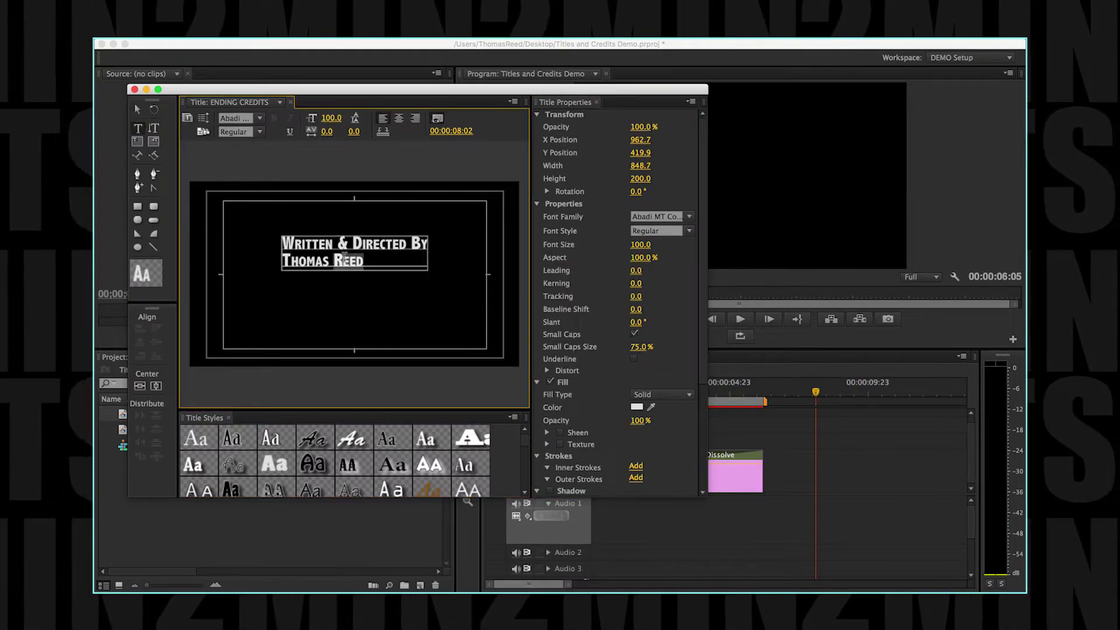
# Set the font to Adobe Garamond and leading to -61, then centre it vertically
pyautogui.moveTo(641, 244); pyautogui.dragTo(674, 244)
pyautogui.write('vAdobe Devan')
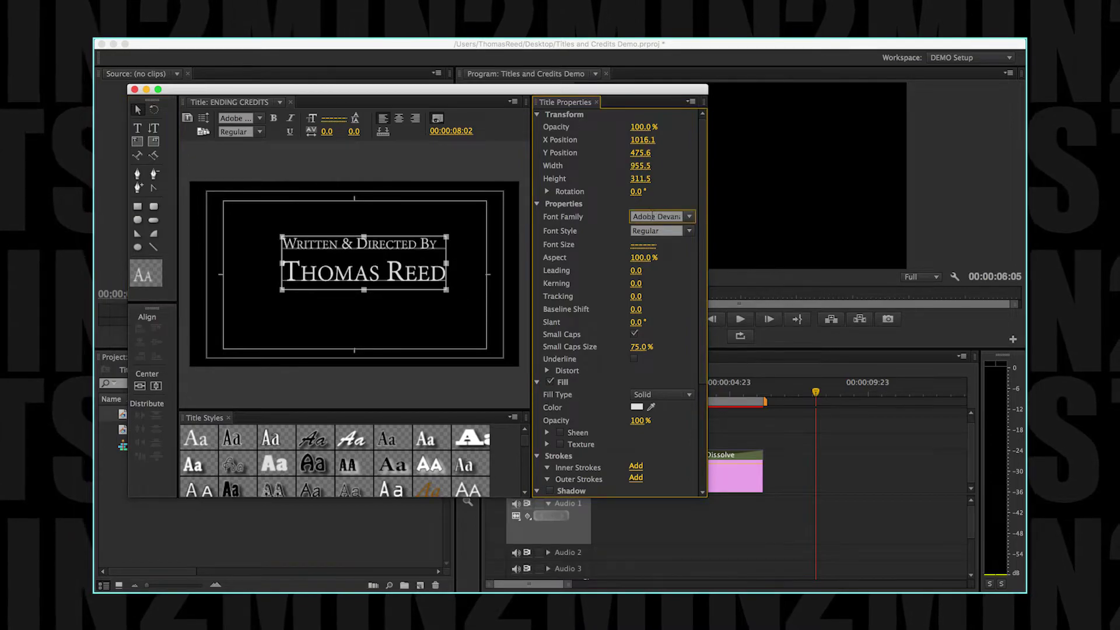
pyautogui.press('BackSpace')
pyautogui.write('Gurm...')
pyautogui.moveTo(641, 273); pyautogui.dragTo(595, 273)
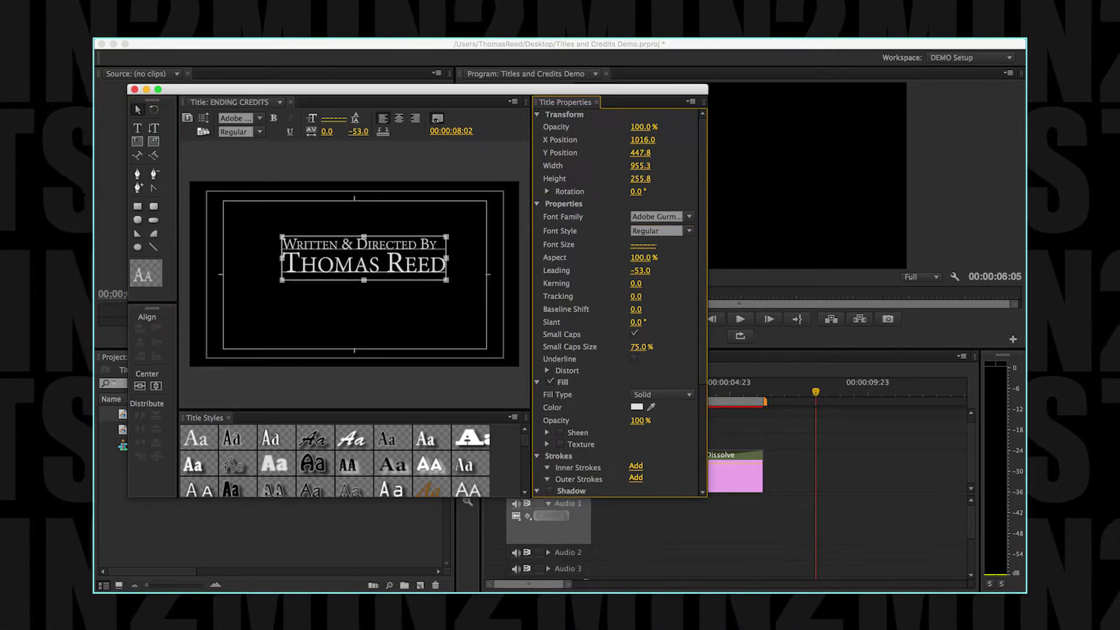
pyautogui.click(155, 388)
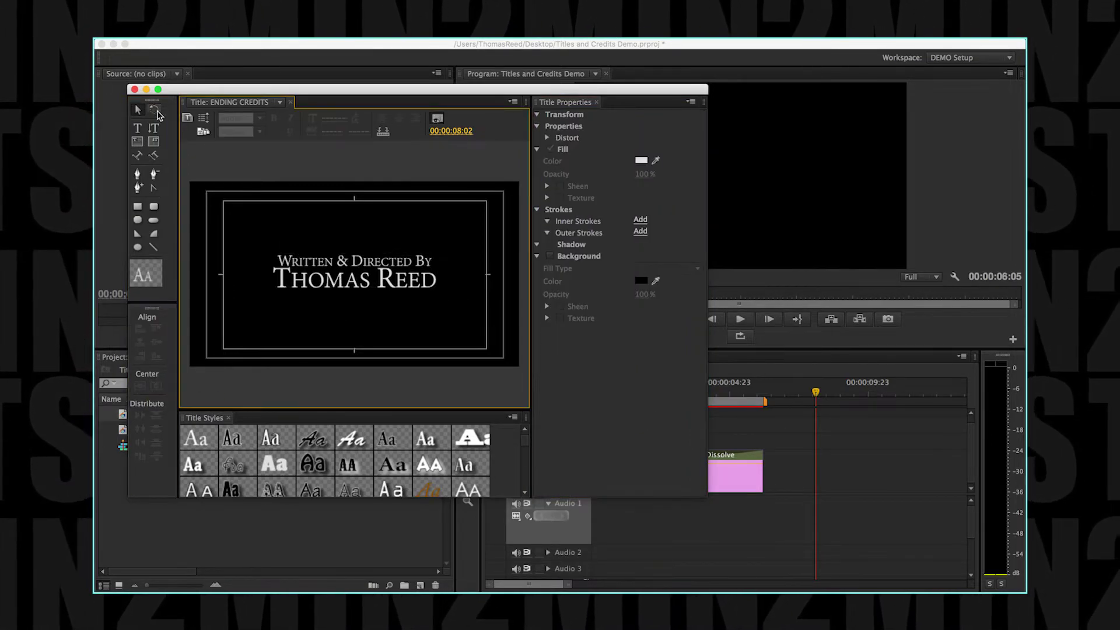
# Put ENDING CREDITS on Video 1 after the intro, preview it, and zoom out
pyautogui.click(134, 91)
pyautogui.moveTo(162, 413); pyautogui.dragTo(816, 429)
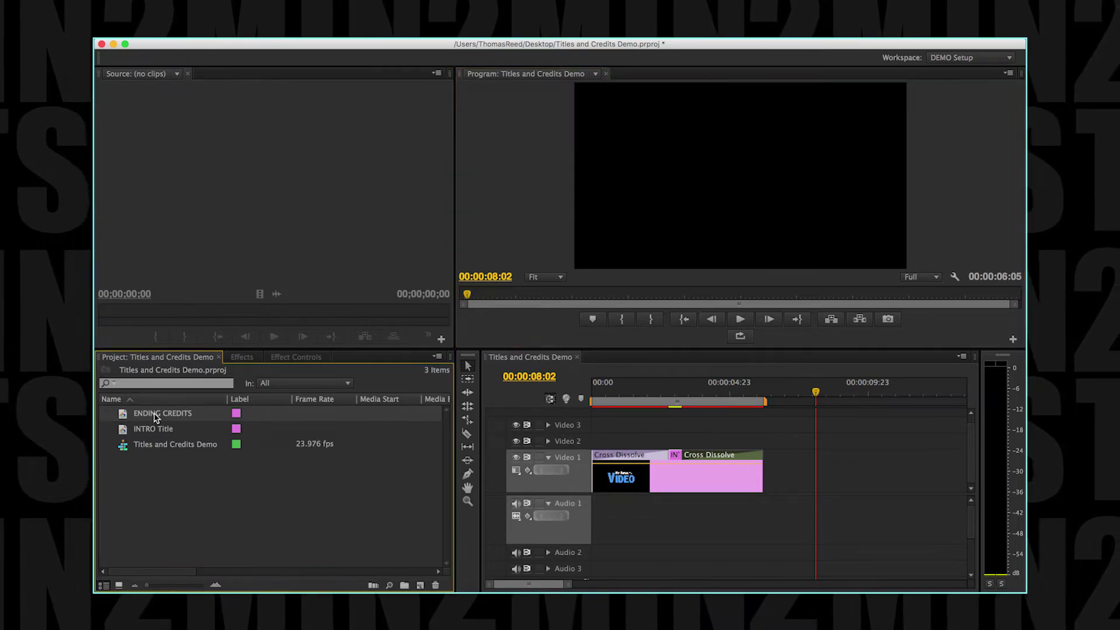
pyautogui.click(796, 399)
pyautogui.press('space')
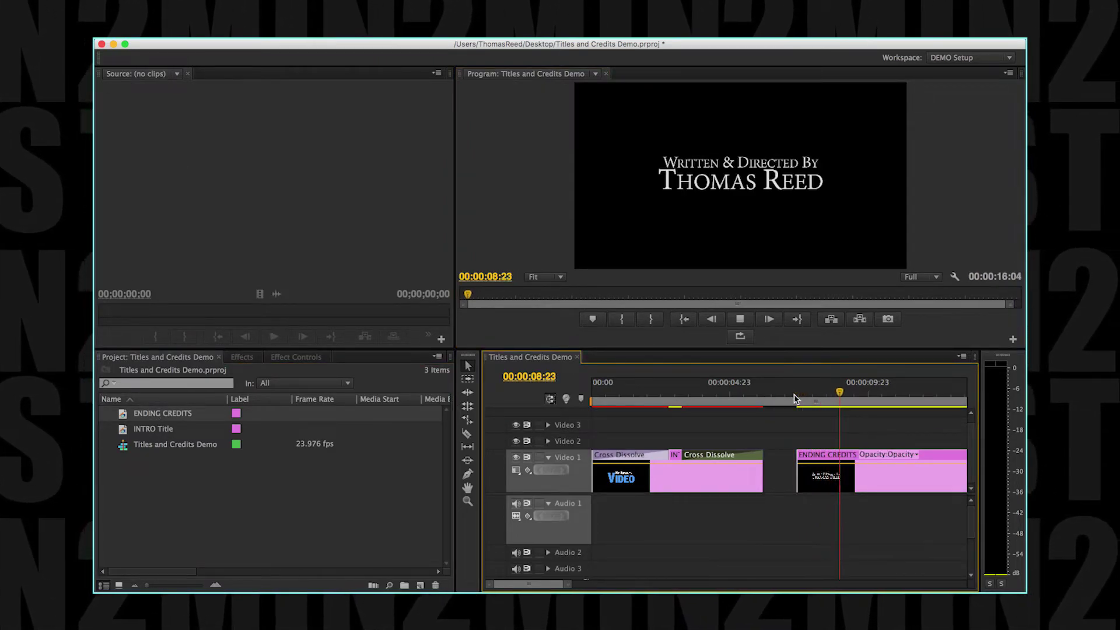
pyautogui.moveTo(568, 583); pyautogui.dragTo(592, 587)
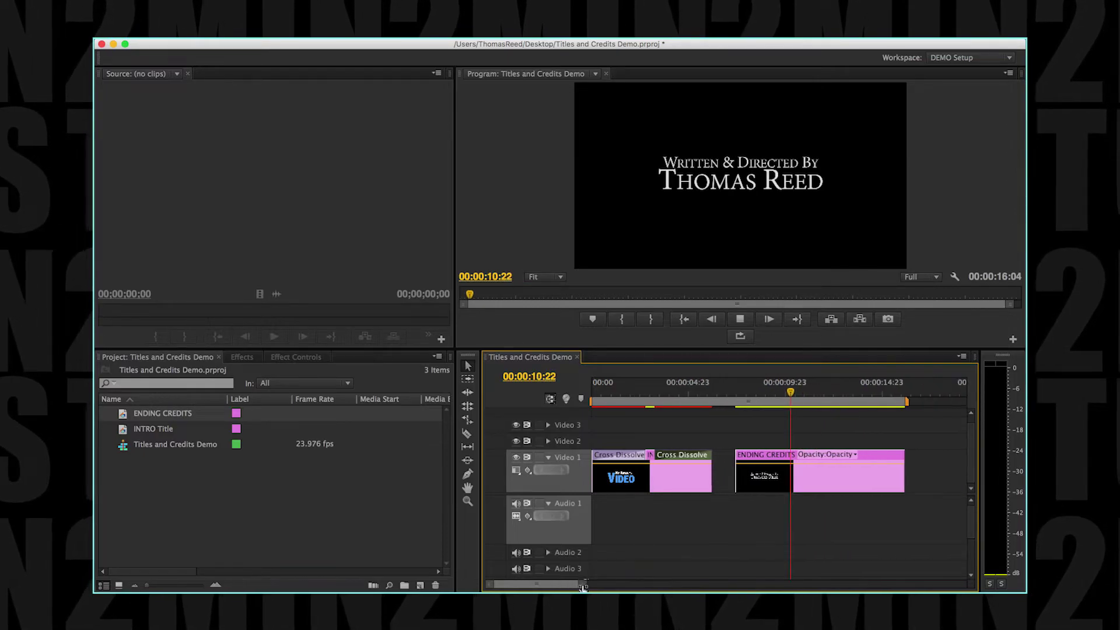
# Set the ENDING CREDITS title to Roll, starting off screen
pyautogui.doubleClick(744, 487)
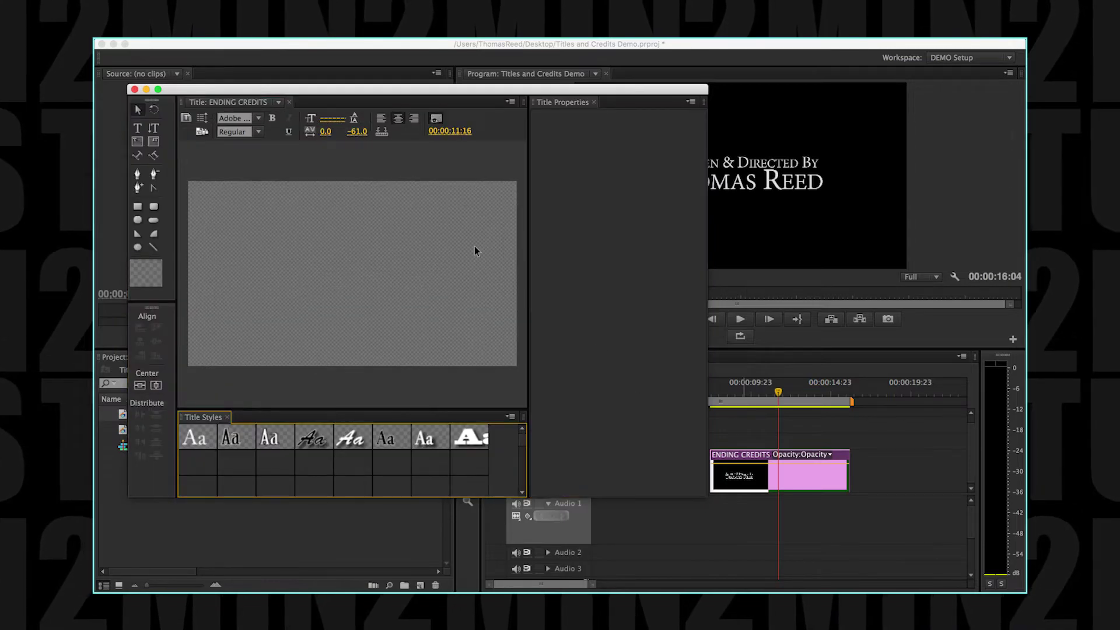
pyautogui.click(204, 120)
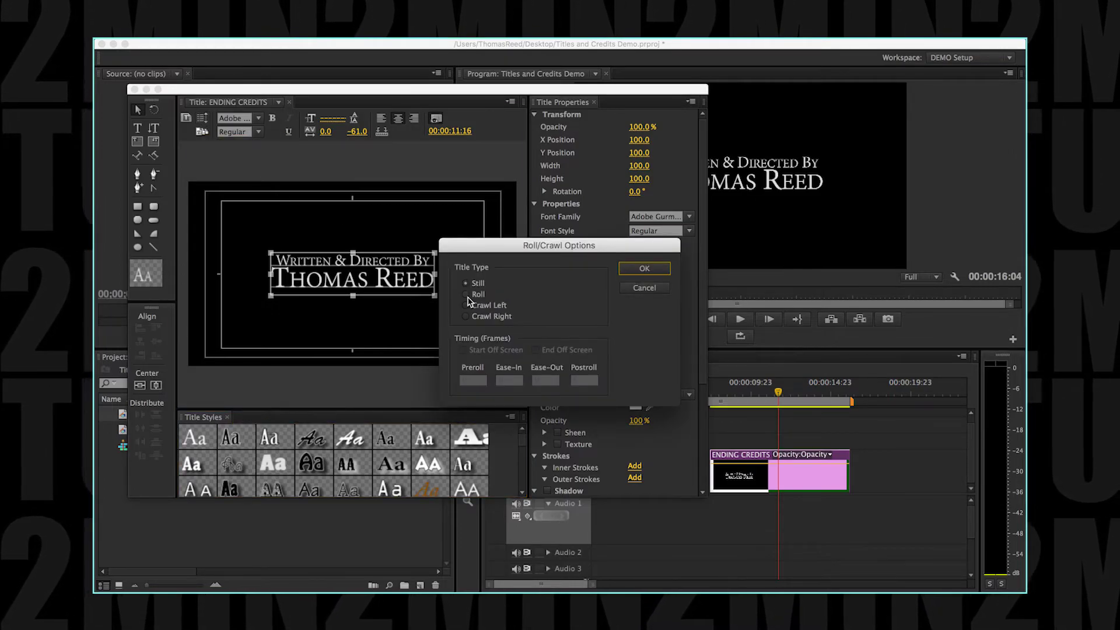
pyautogui.click(465, 294)
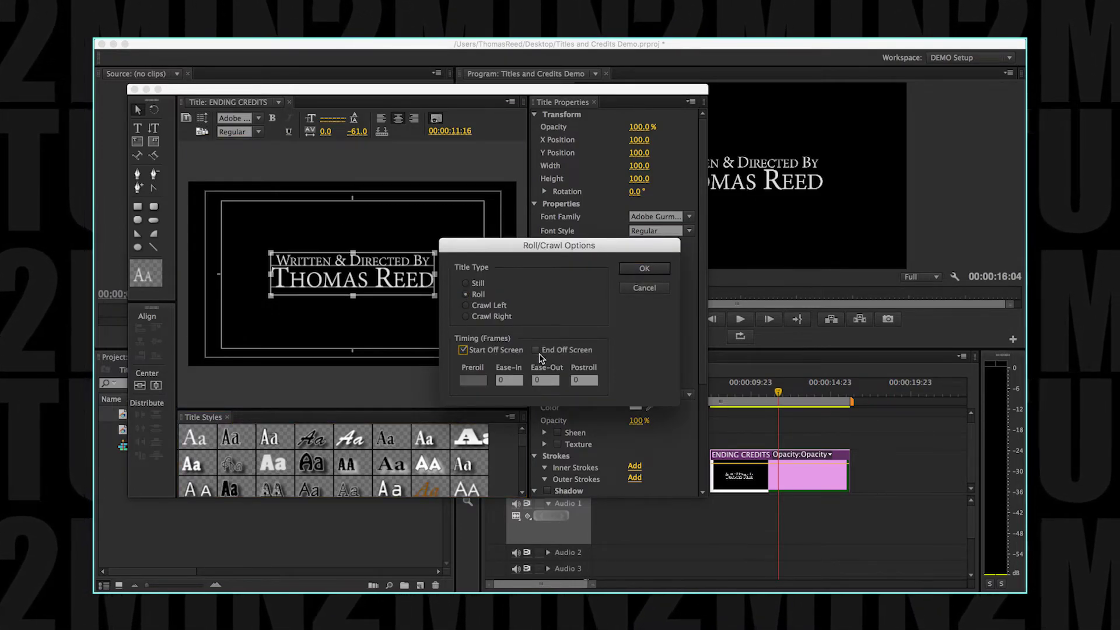
pyautogui.click(643, 269)
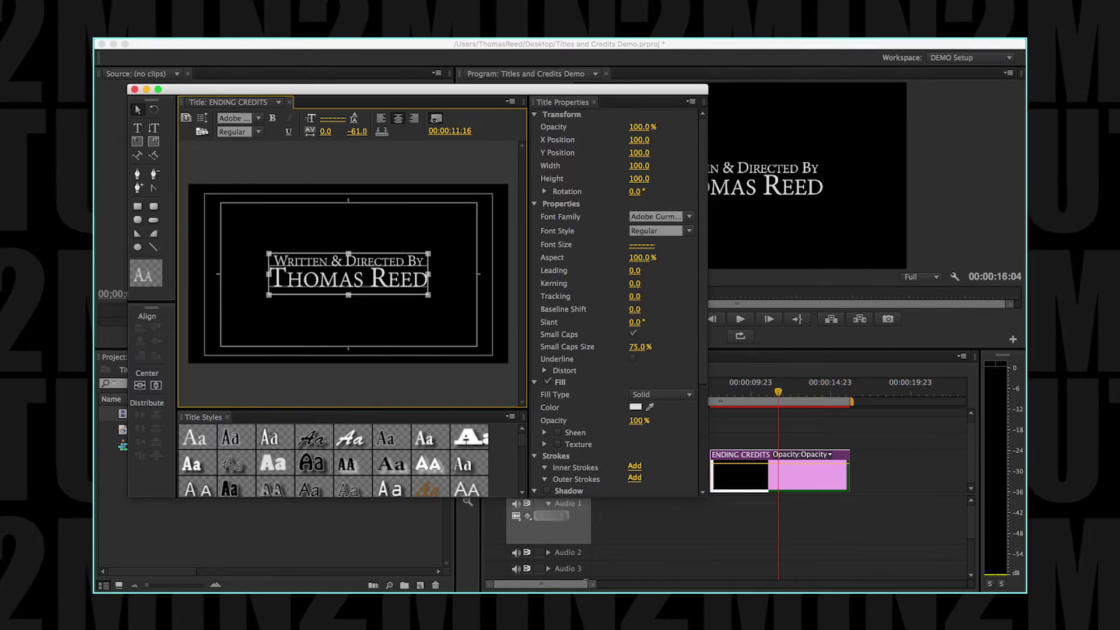
pyautogui.click(134, 90)
# Shorten the ENDING CREDITS clip and replay it from the start of the credits
pyautogui.click(725, 390)
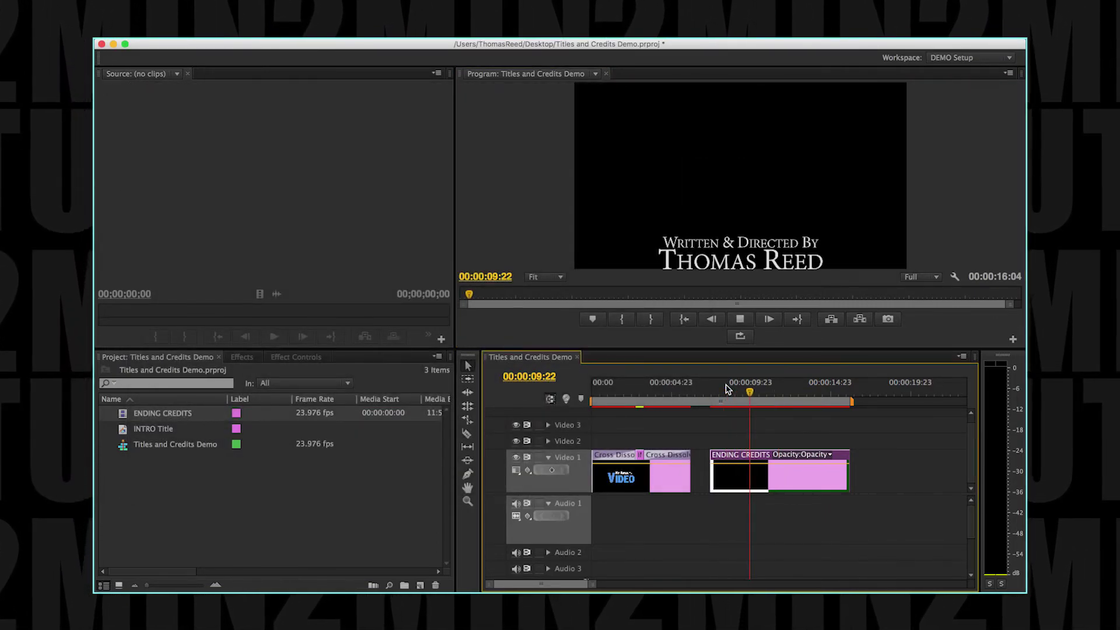
pyautogui.moveTo(848, 473); pyautogui.dragTo(767, 472)
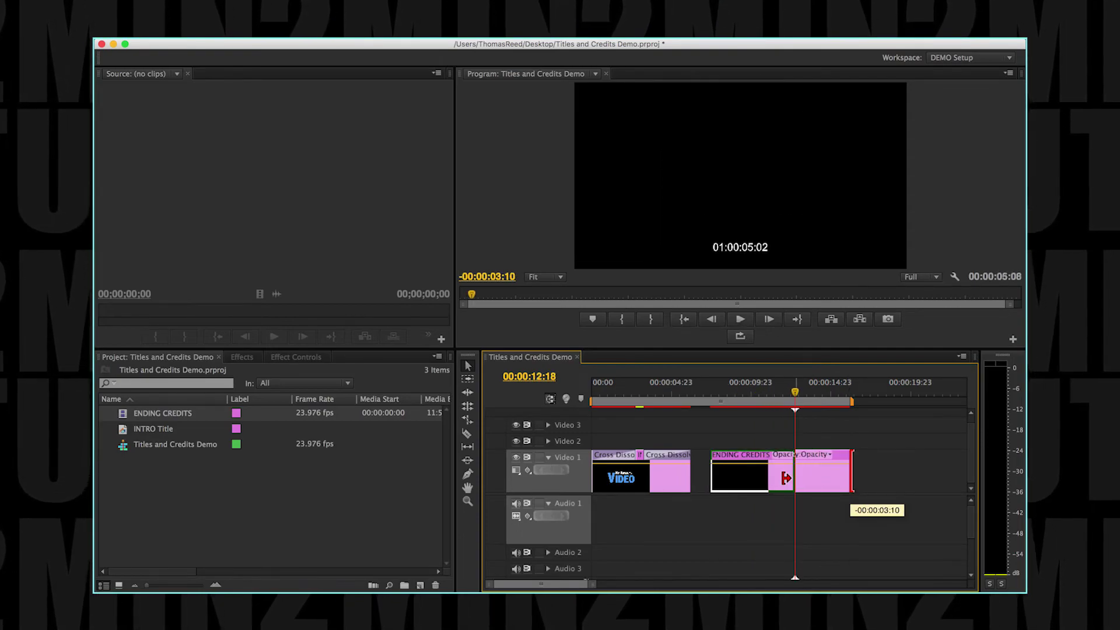
pyautogui.click(716, 391)
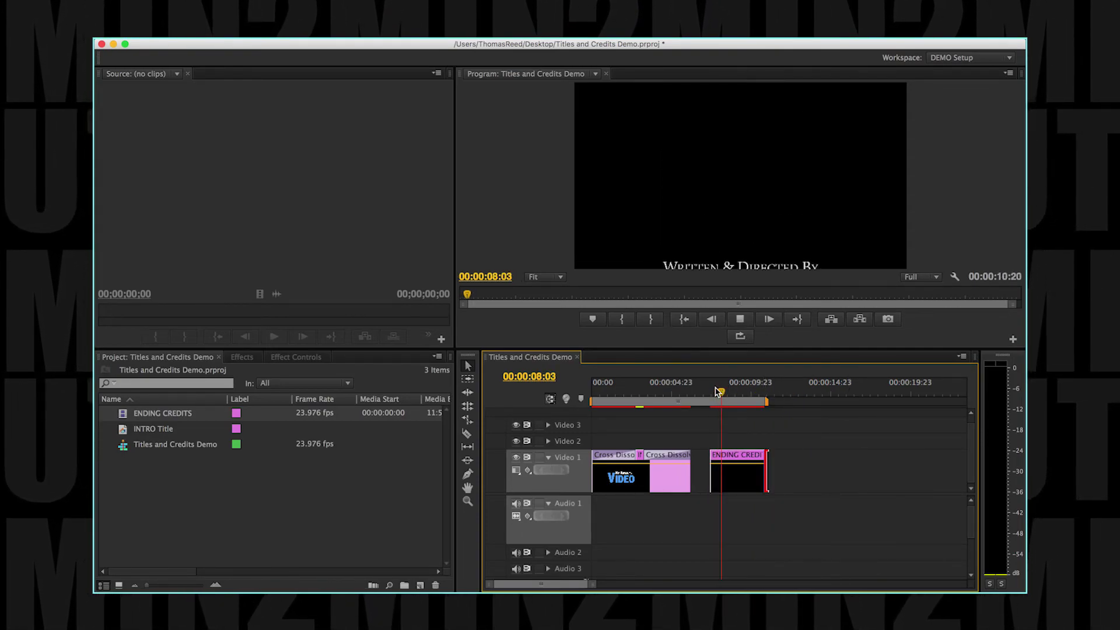
pyautogui.press('space')
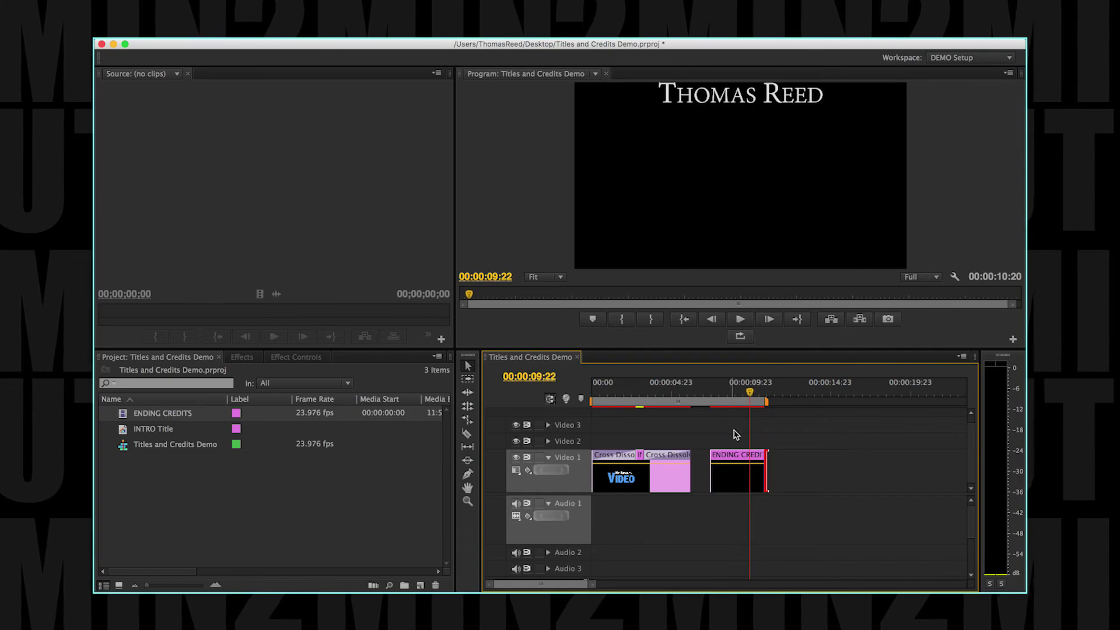
# Extend the ENDING CREDITS clip and preview the rolling credits
pyautogui.moveTo(767, 477); pyautogui.dragTo(917, 492)
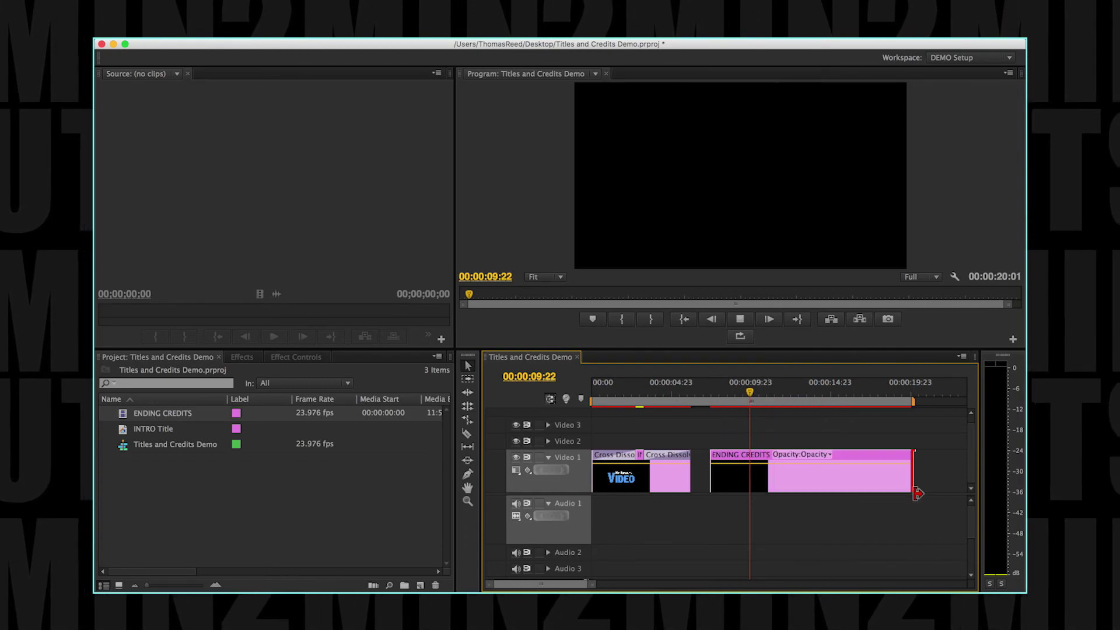
pyautogui.press('space')
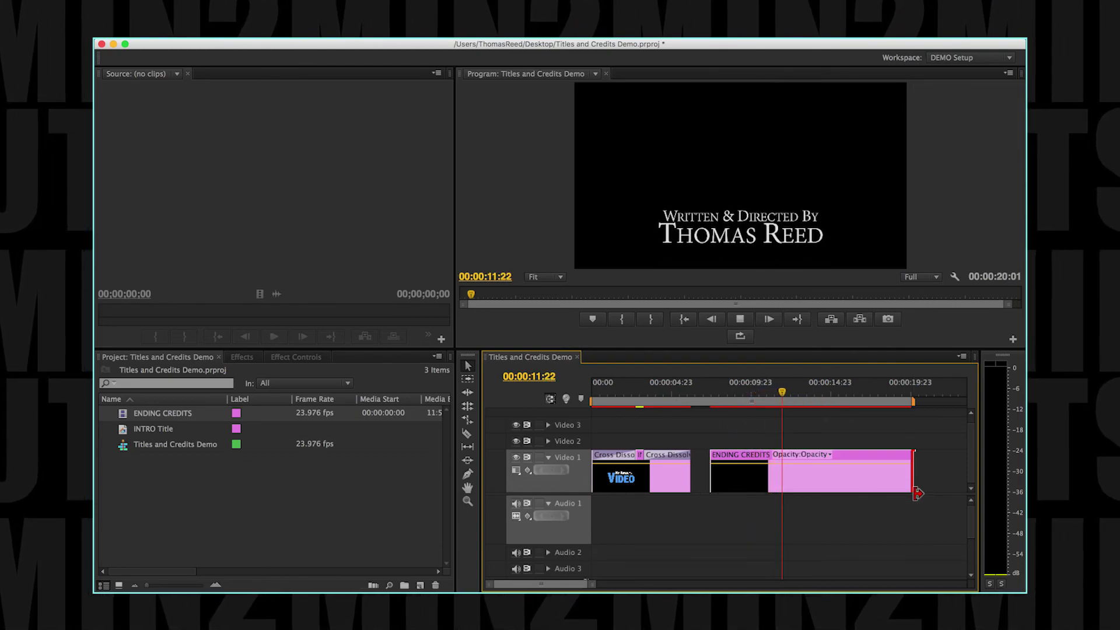
pyautogui.press('space')
pyautogui.click(795, 478)
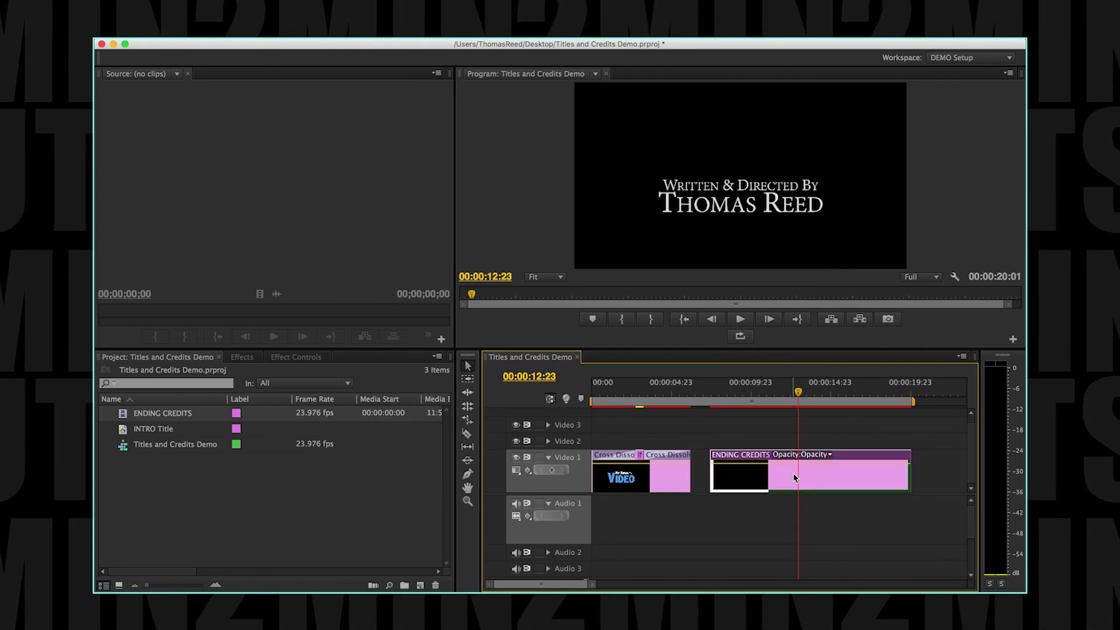